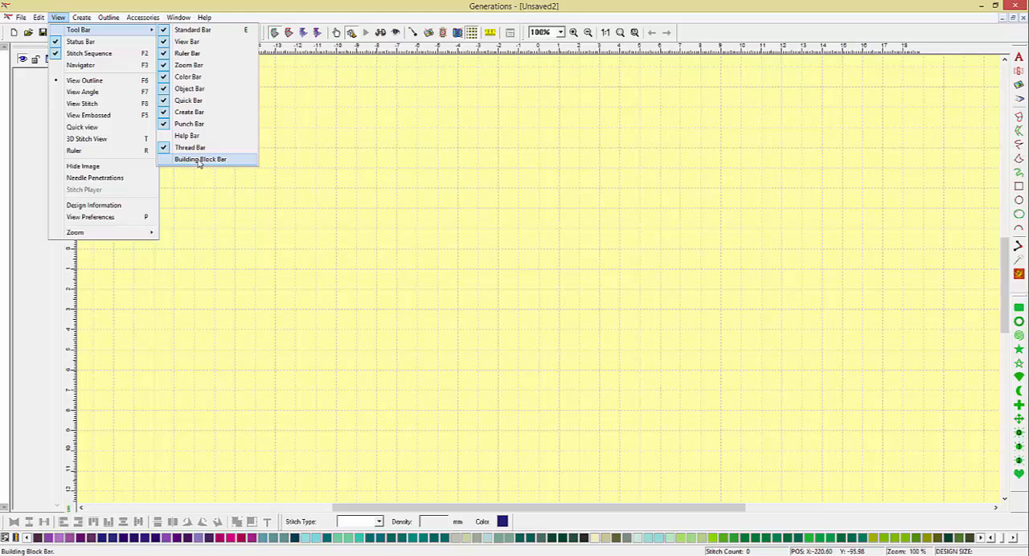
# Show the Building Block Bar and display its 5mm-Ltrs page
pyautogui.click(200, 160)
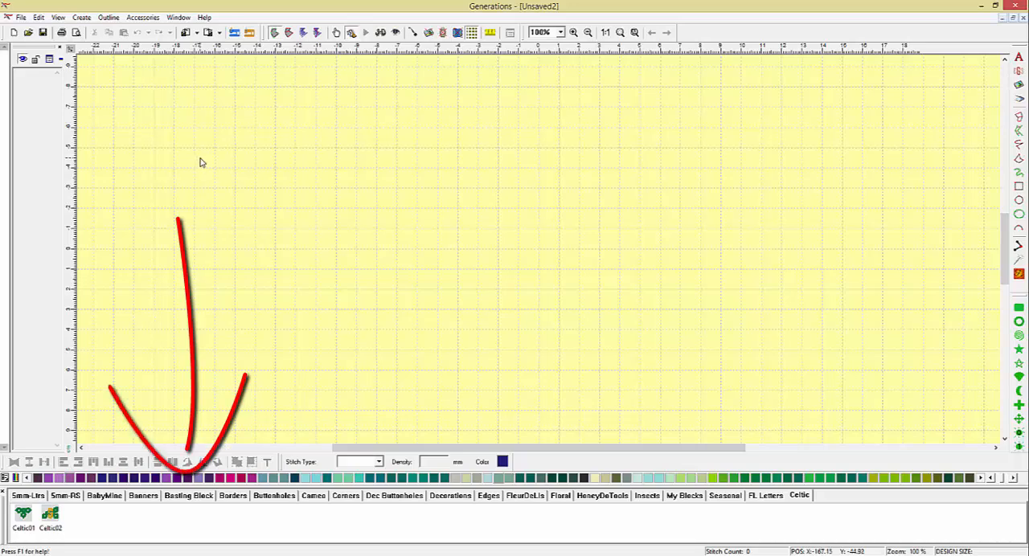
pyautogui.click(30, 495)
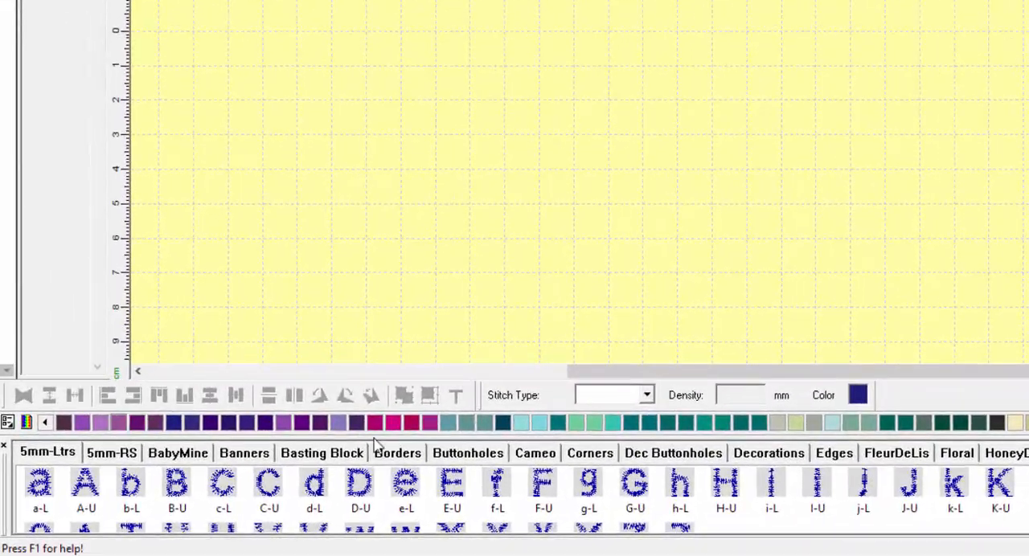
# Add a new building block page named French Monograms
pyautogui.rightClick(671, 458)
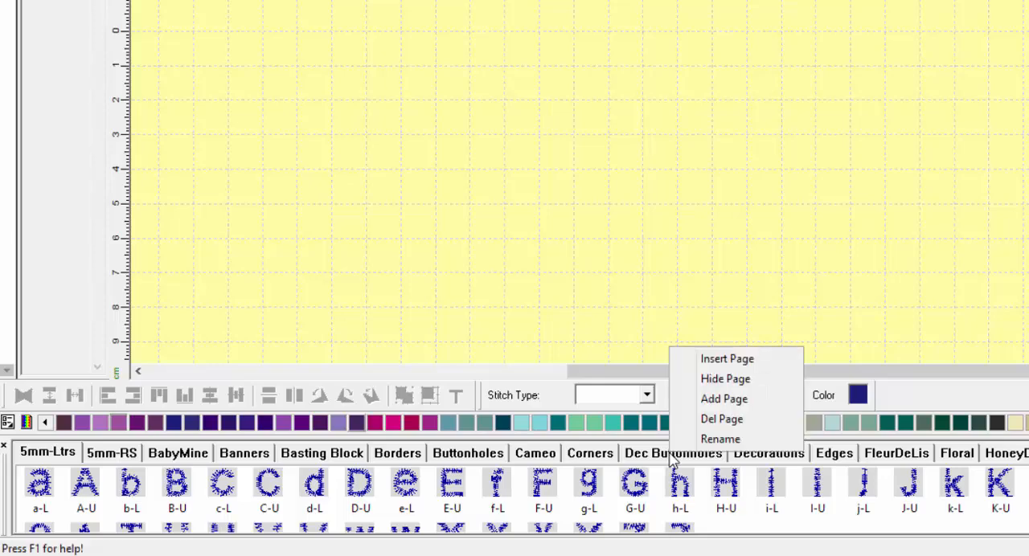
pyautogui.click(727, 400)
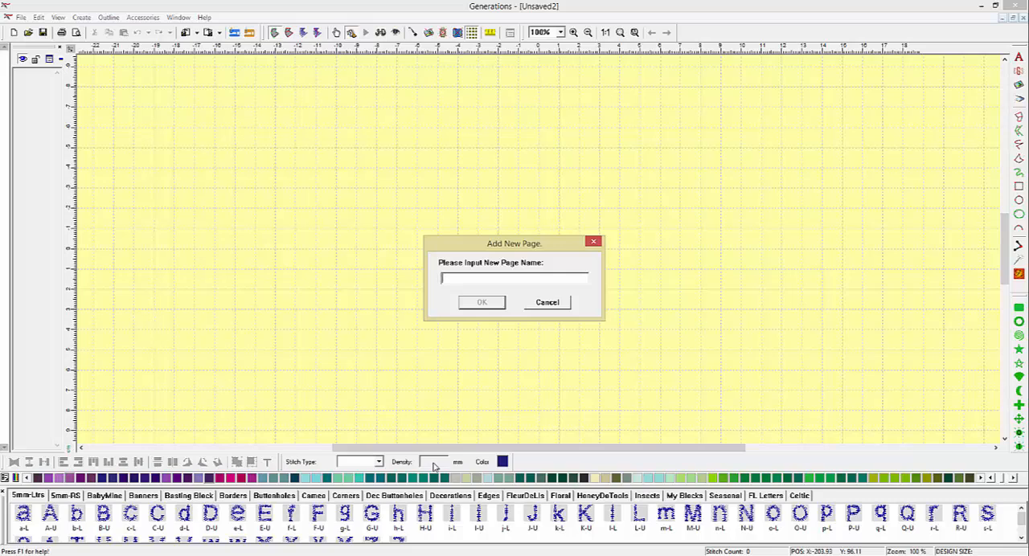
pyautogui.write('French Monograms')
pyautogui.click(482, 303)
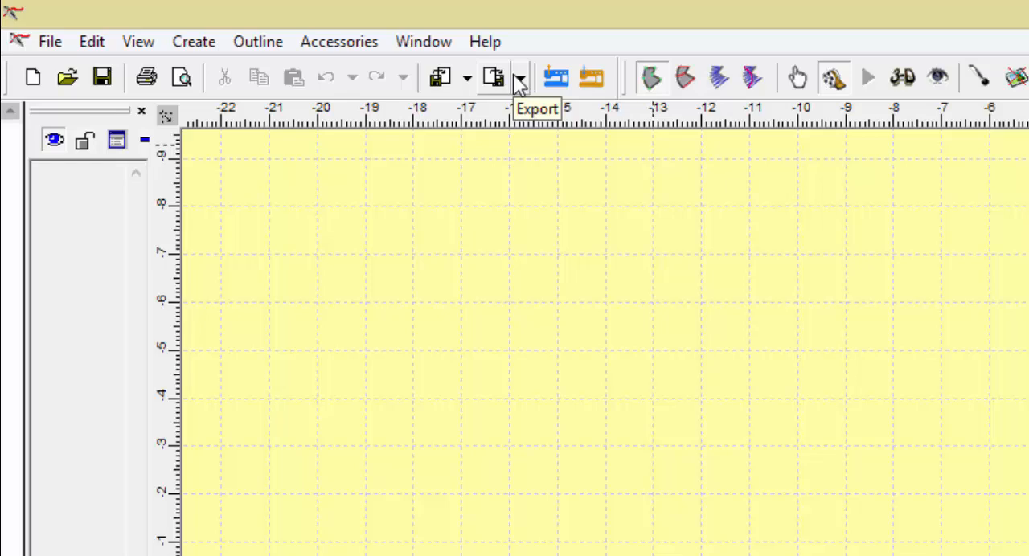
# Import the design CIS191901_B3.DST from the 1_Monograms folder using Import II
pyautogui.click(467, 81)
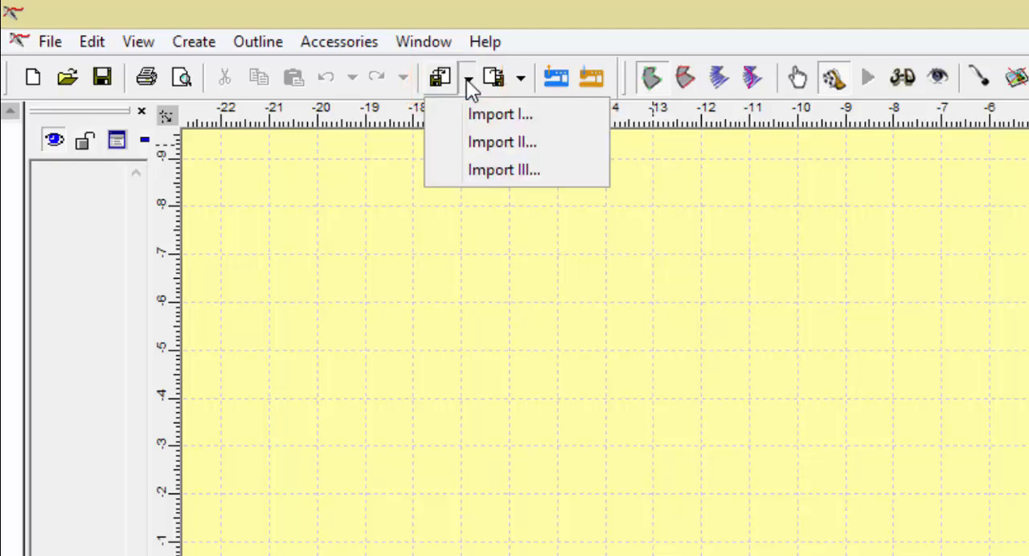
pyautogui.click(474, 145)
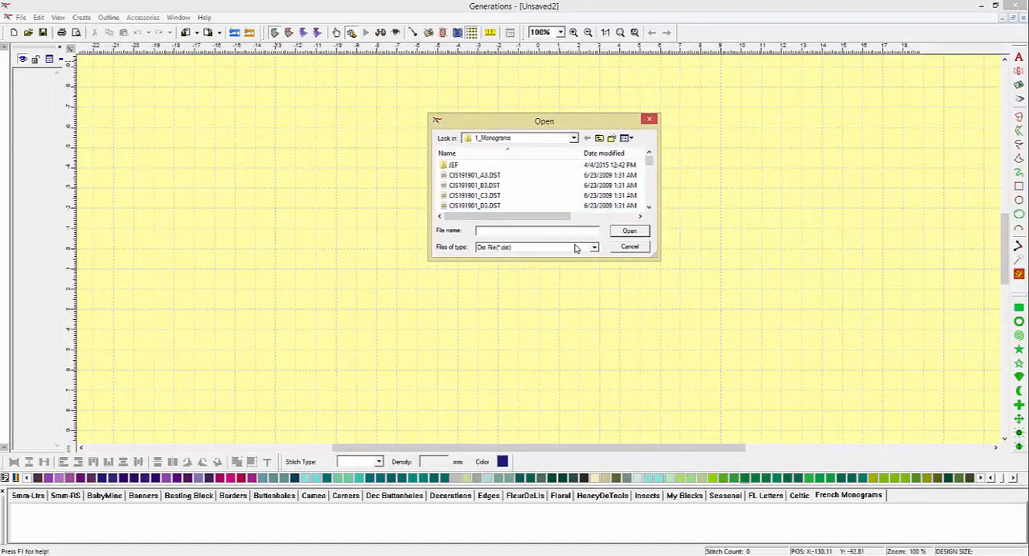
pyautogui.click(479, 186)
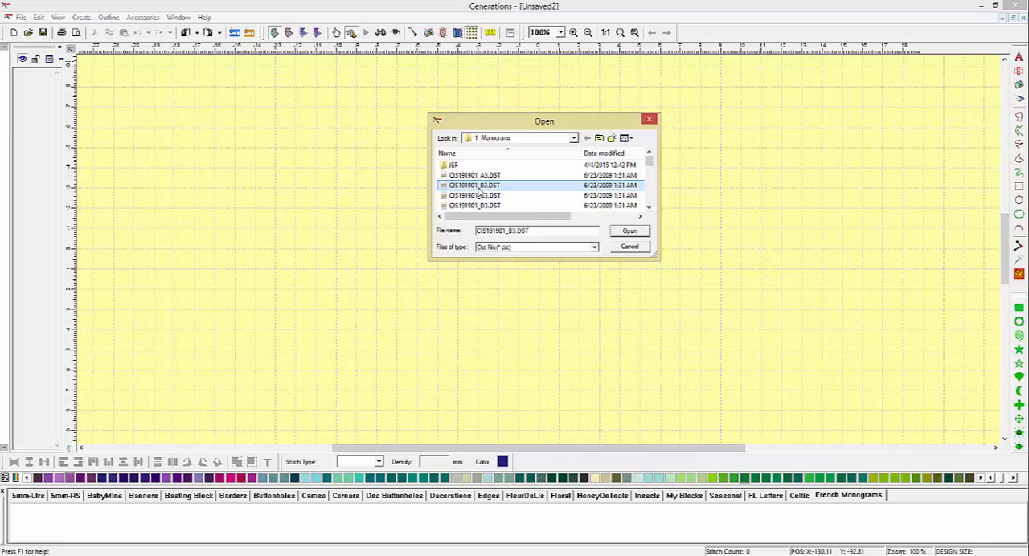
pyautogui.click(629, 232)
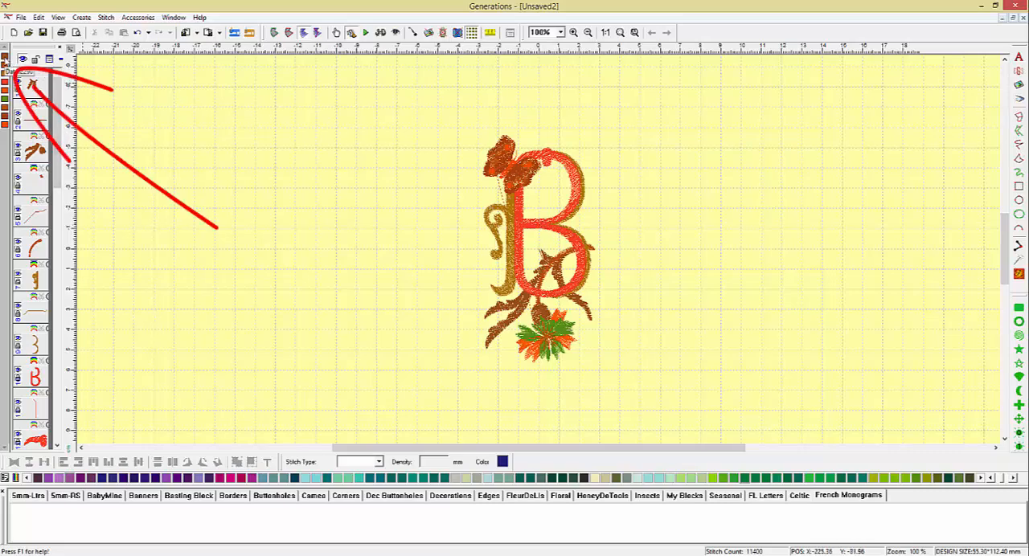
# Recolor the brown leaves in the B monogram's first thread color with a dark green thread from the palette
pyautogui.click(5, 66)
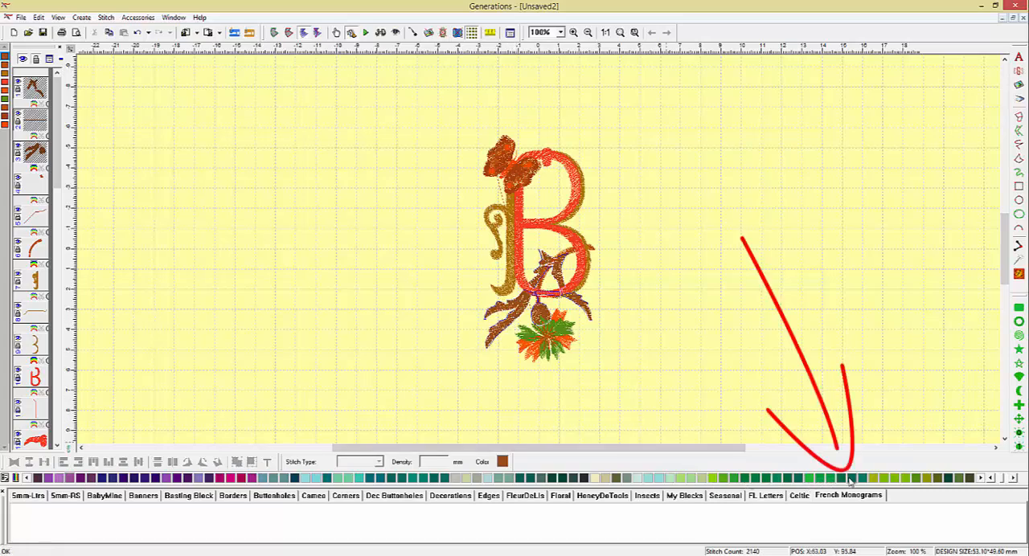
pyautogui.click(1014, 479)
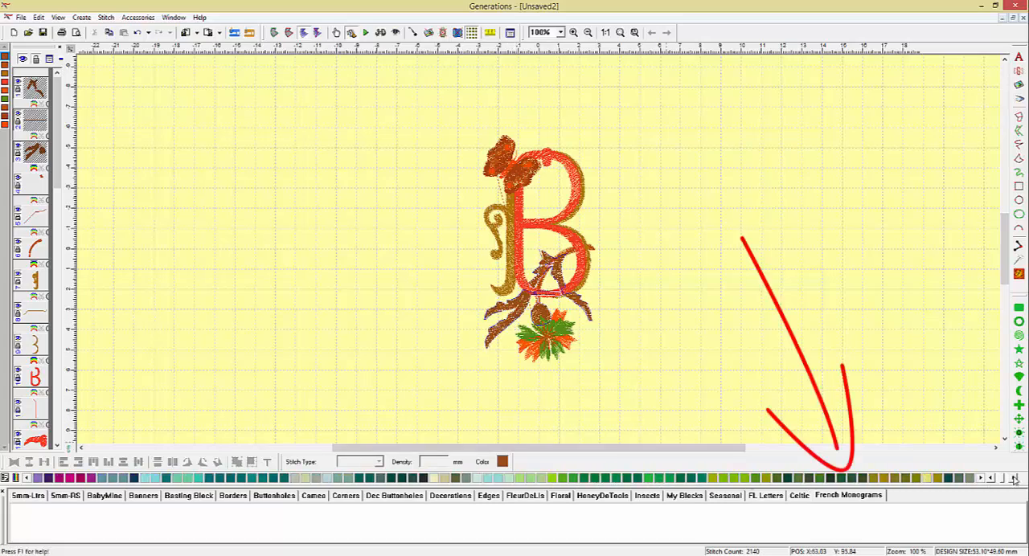
pyautogui.click(583, 479)
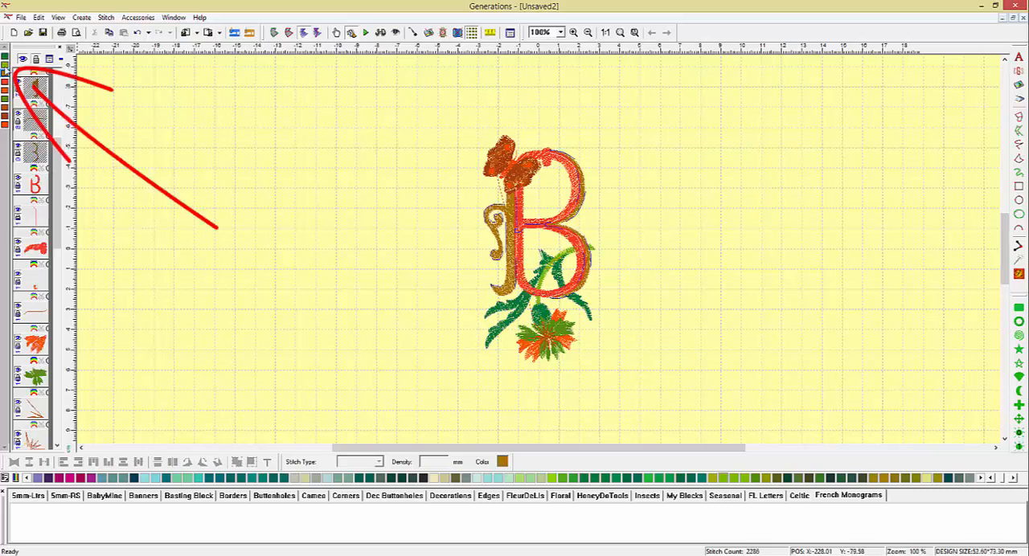
pyautogui.click(5, 65)
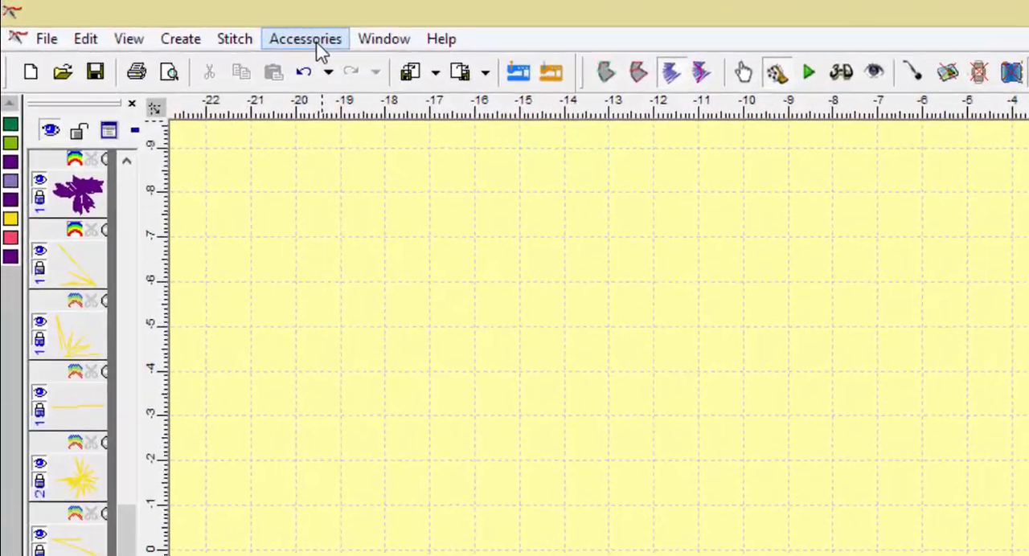
# Save the monogram as building block B in the French Monograms category and refresh that page of blocks
pyautogui.click(326, 46)
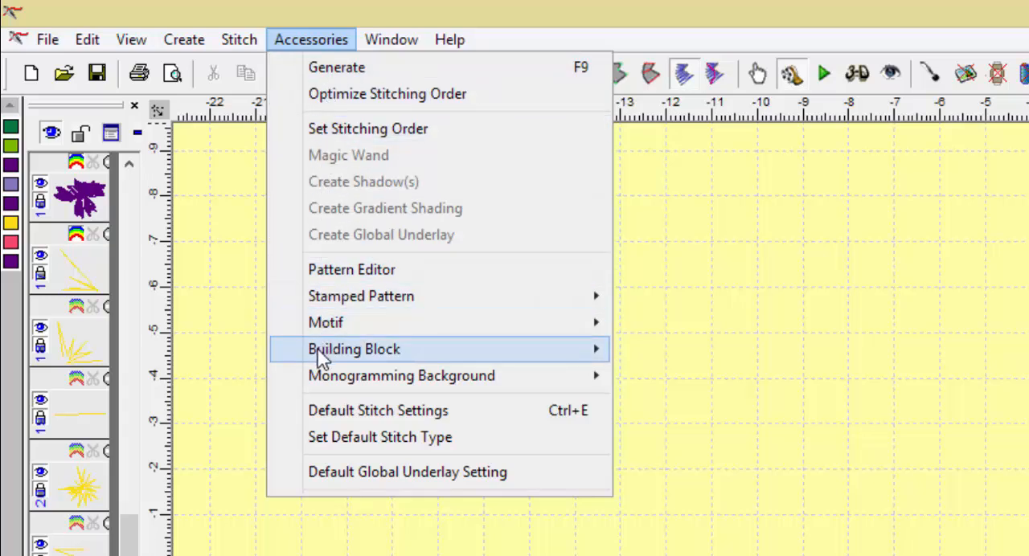
pyautogui.moveTo(320, 358)
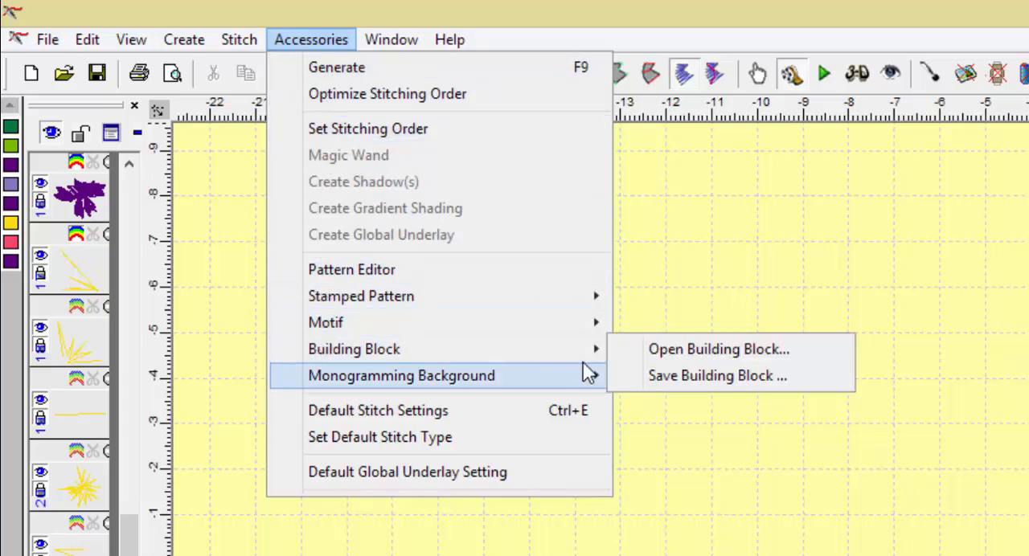
pyautogui.moveTo(608, 356)
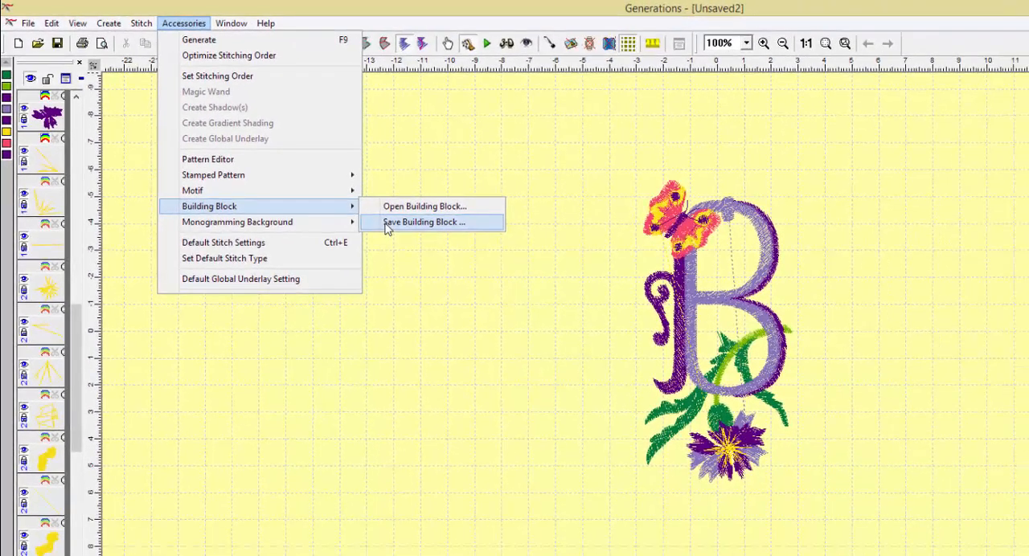
pyautogui.click(387, 226)
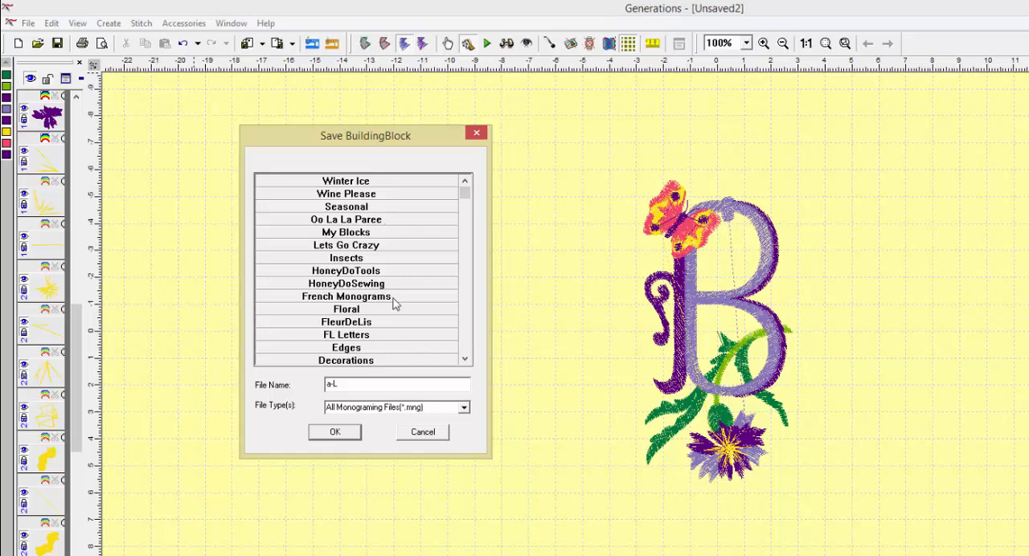
pyautogui.click(393, 300)
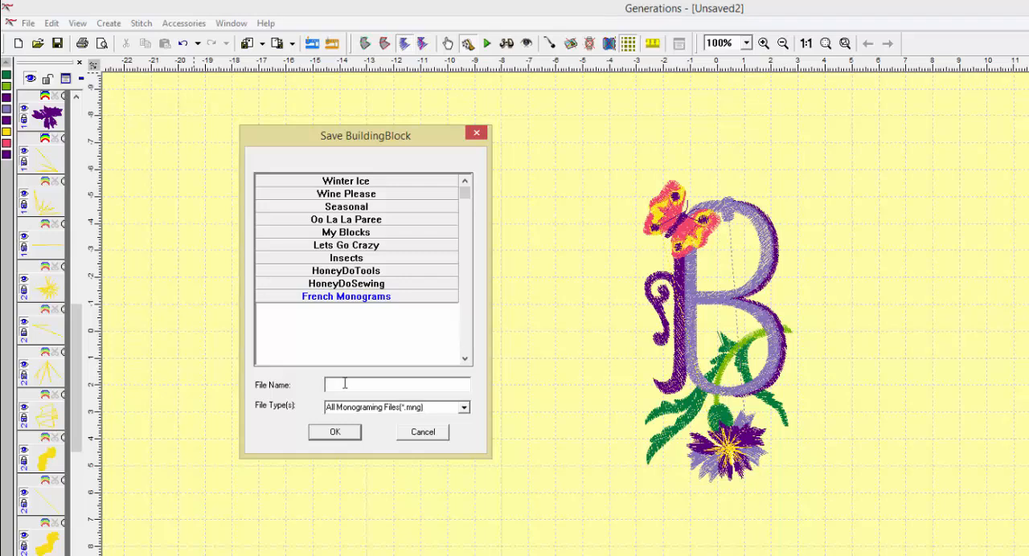
pyautogui.write('B')
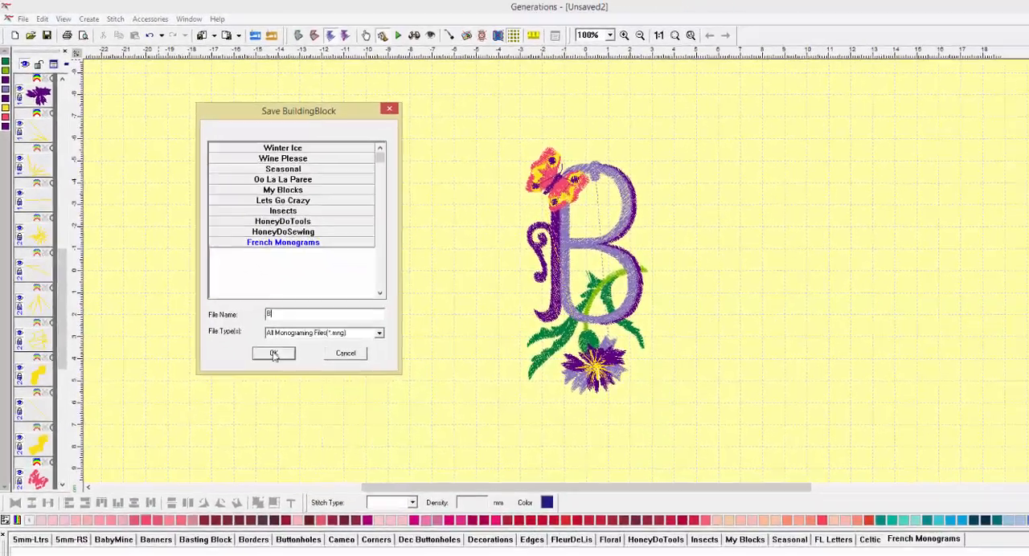
pyautogui.click(274, 355)
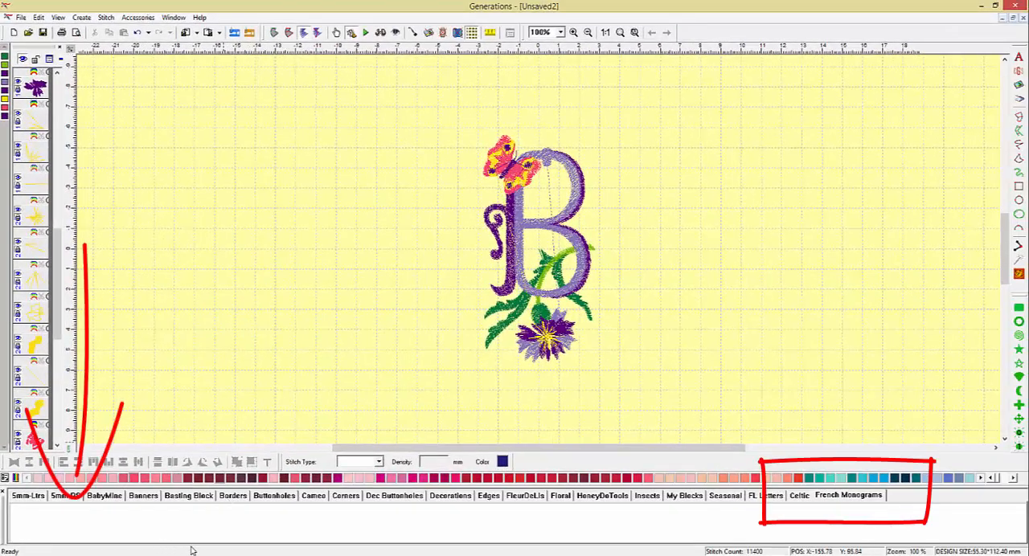
pyautogui.click(801, 496)
pyautogui.click(829, 499)
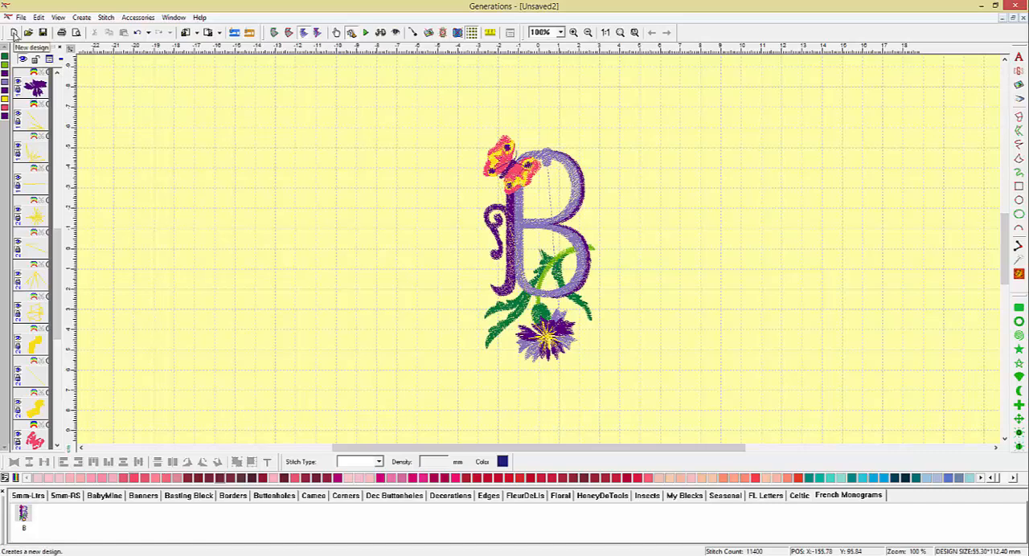
# Create a new design, place the B block from French Monograms in it and generate its stitches
pyautogui.click(14, 32)
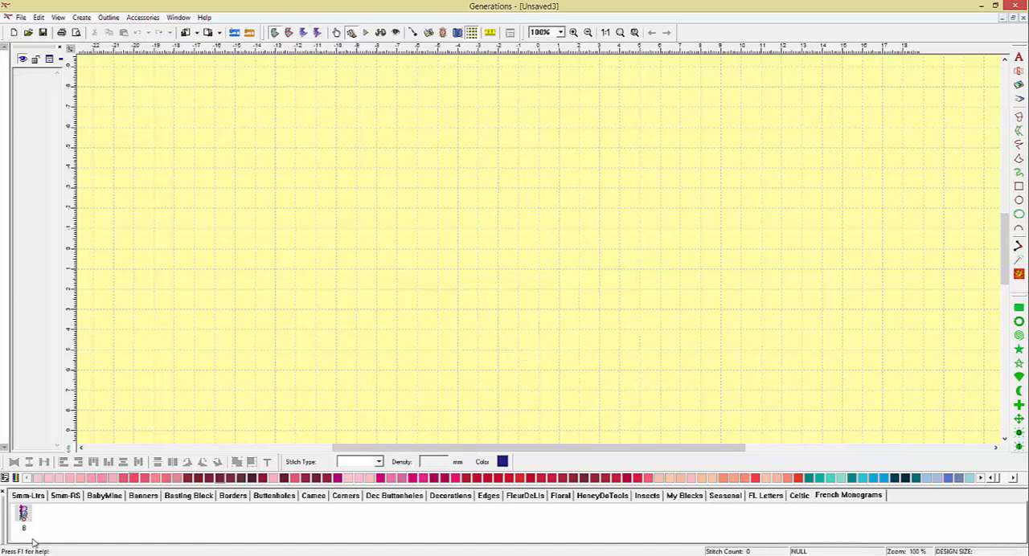
pyautogui.moveTo(24, 516); pyautogui.dragTo(395, 234)
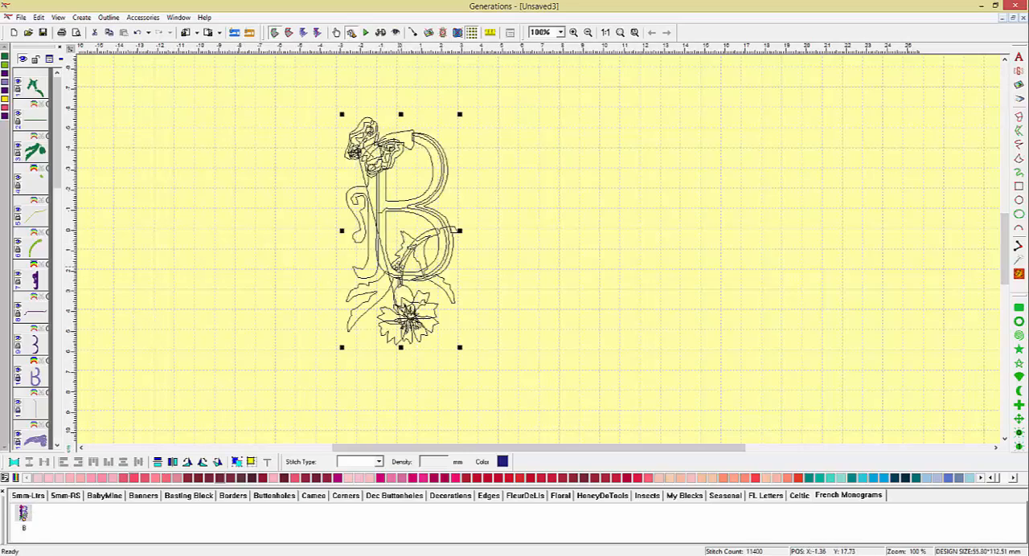
pyautogui.click(1019, 275)
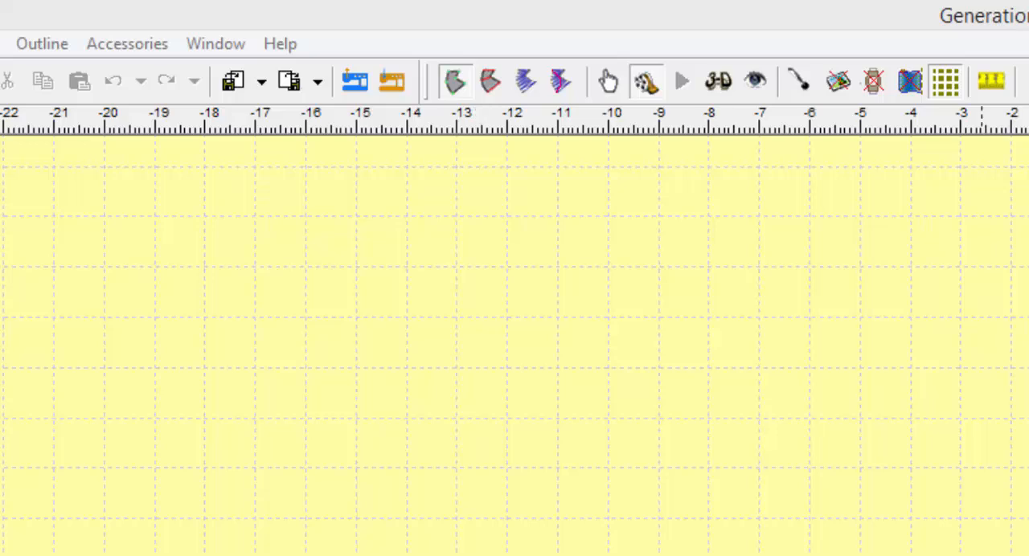
# Import the design CIS191901_A3.JEF from the JEF folder inside 1_Monograms
pyautogui.click(354, 82)
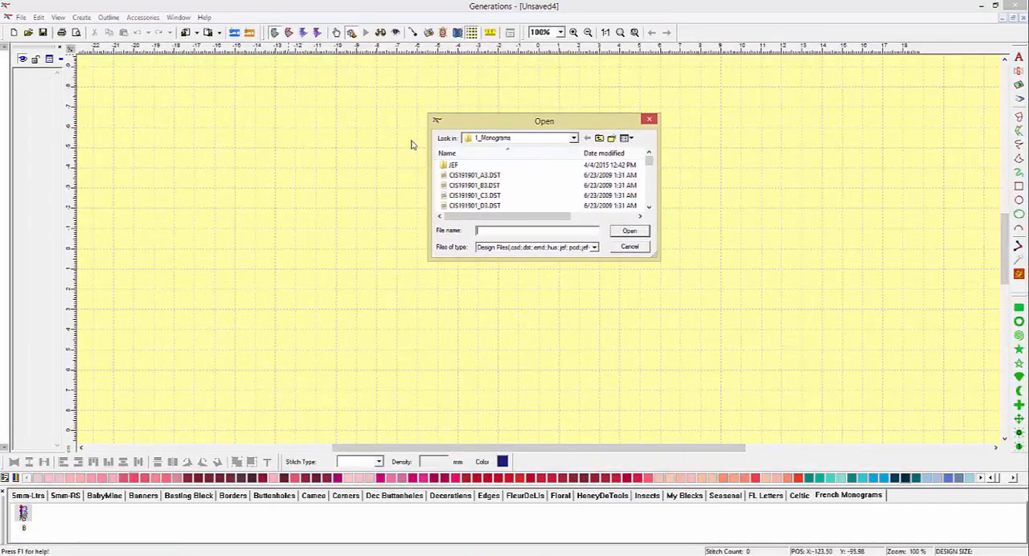
pyautogui.click(573, 138)
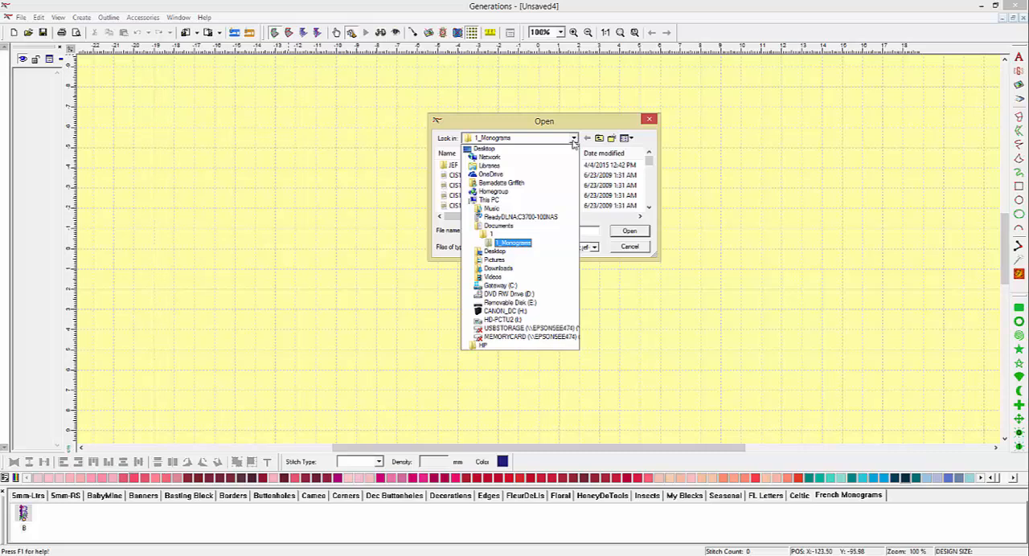
pyautogui.click(535, 246)
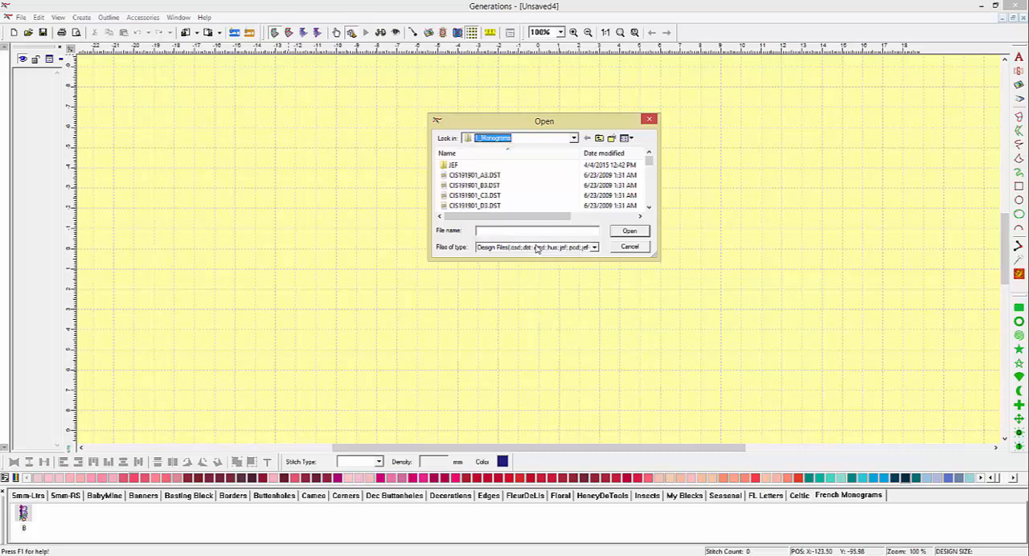
pyautogui.doubleClick(452, 166)
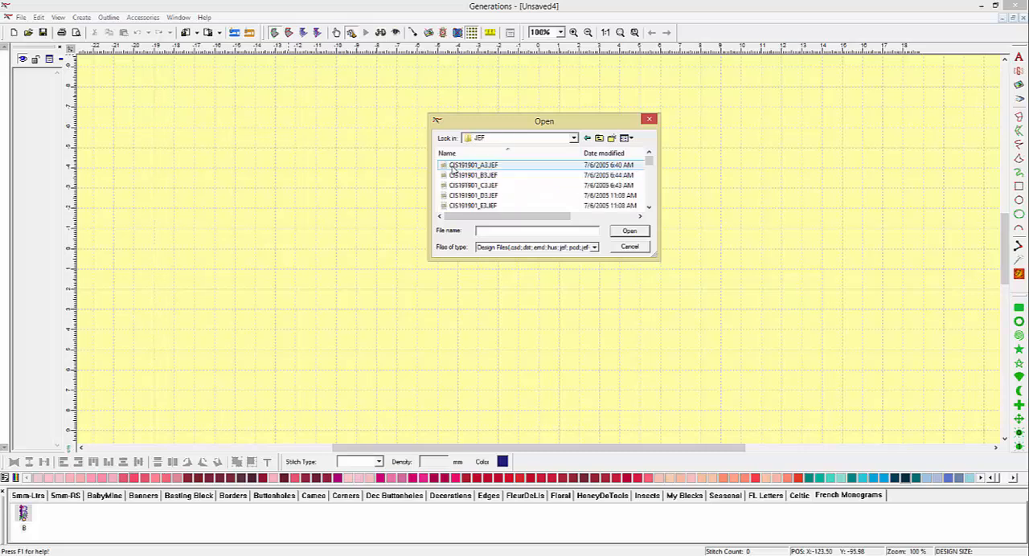
pyautogui.click(458, 166)
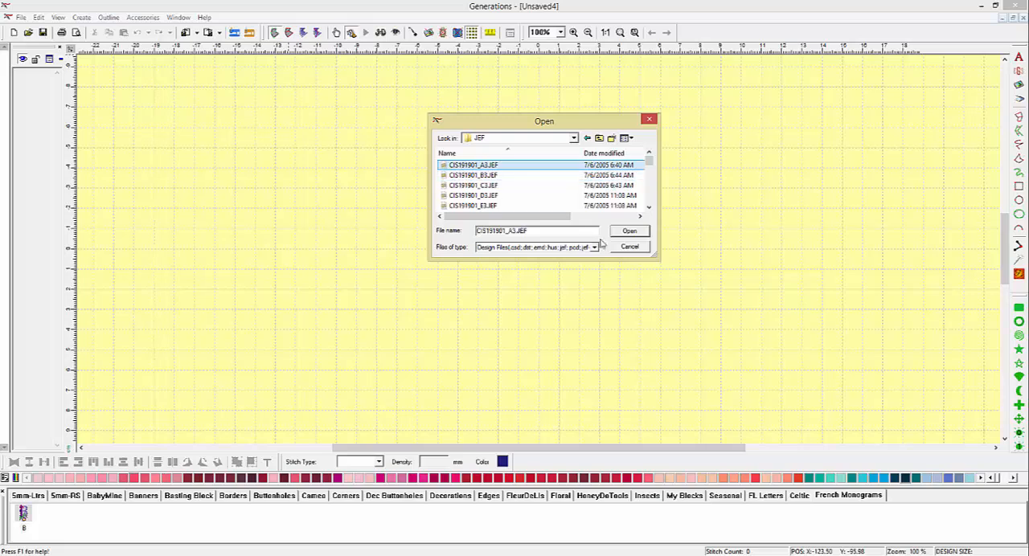
pyautogui.click(630, 232)
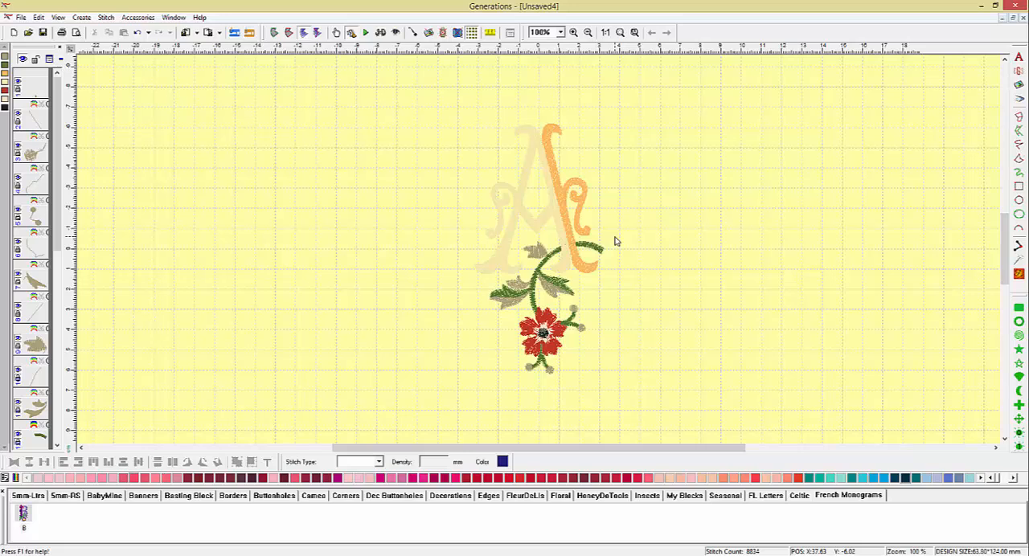
# Recolor the brown leaves and buds in the A monogram's first thread color with a bright green thread from the palette
pyautogui.click(6, 57)
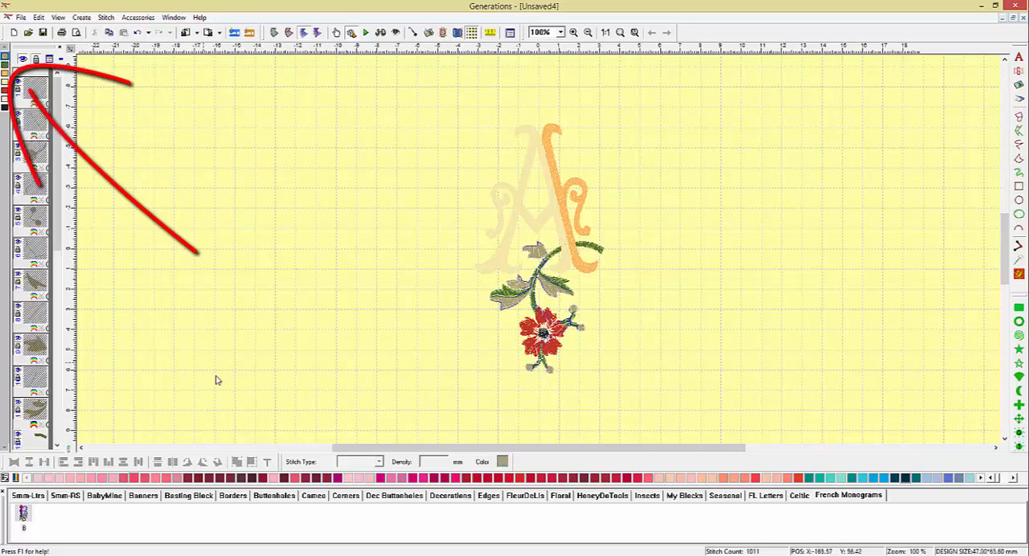
pyautogui.click(1014, 479)
pyautogui.click(1013, 479)
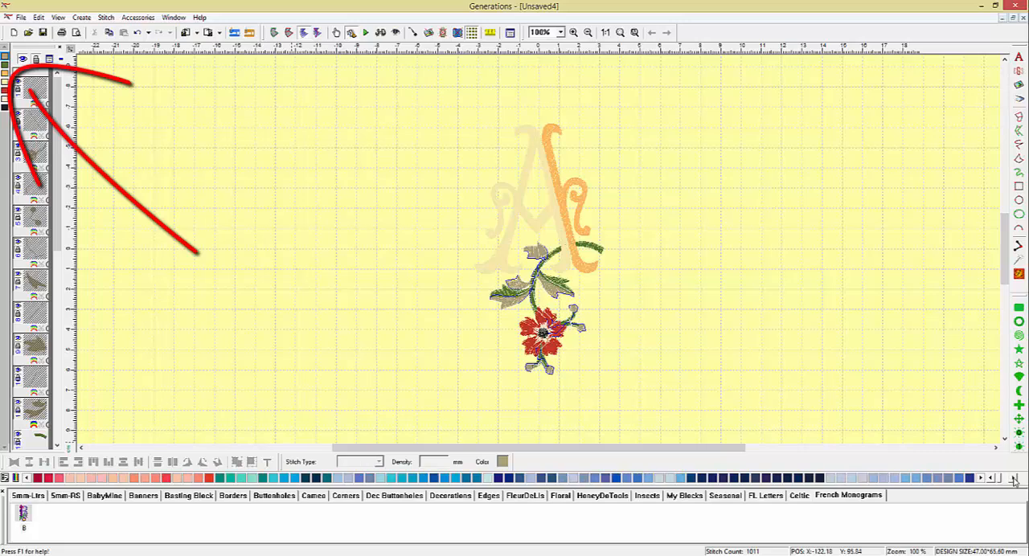
pyautogui.click(1014, 479)
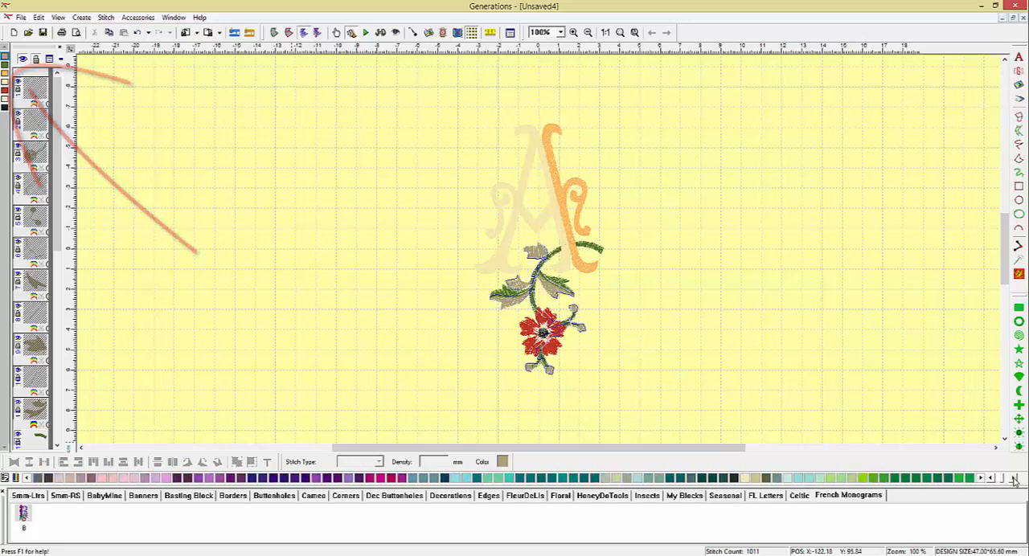
pyautogui.click(1013, 479)
pyautogui.click(1014, 479)
pyautogui.click(1013, 479)
pyautogui.click(1013, 479)
pyautogui.click(1014, 479)
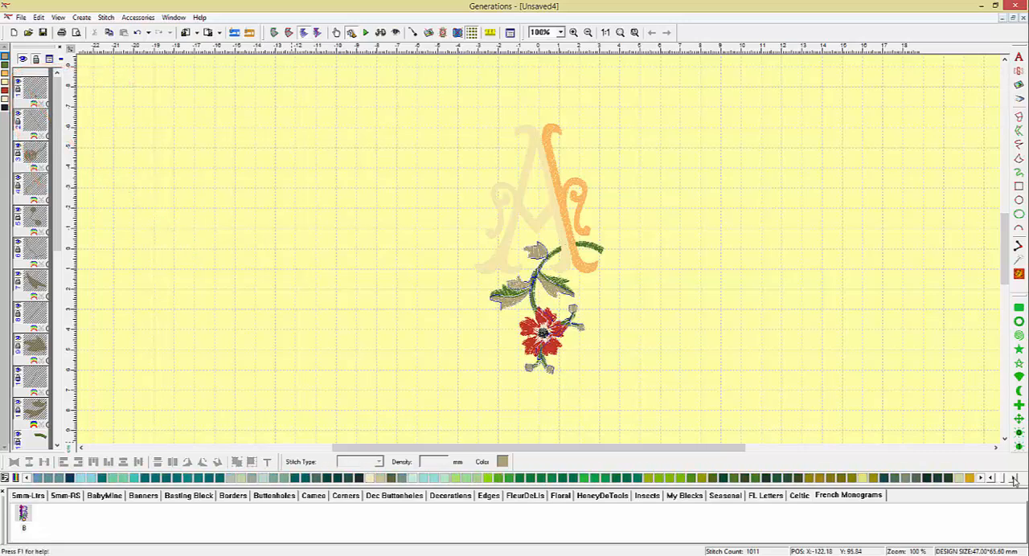
pyautogui.click(1013, 479)
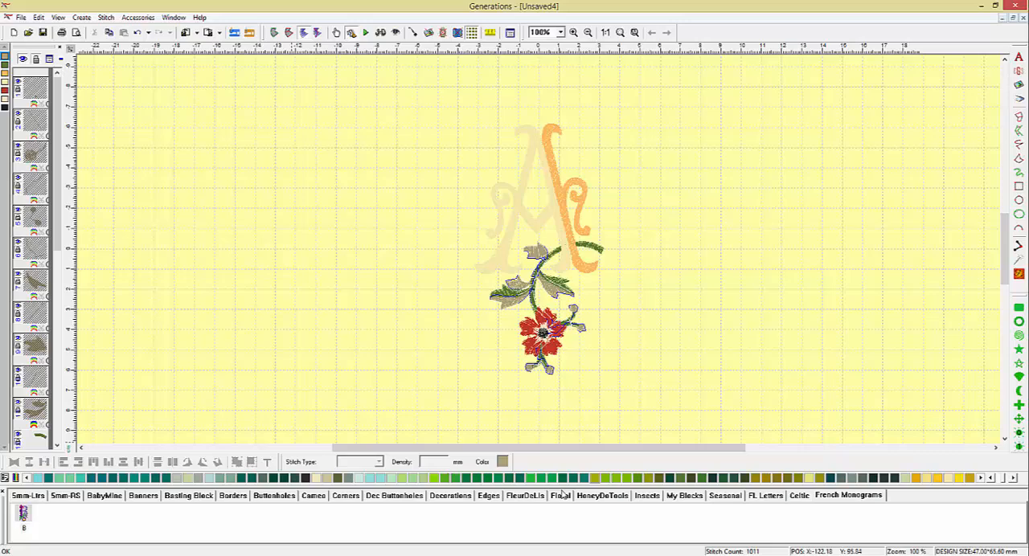
pyautogui.click(450, 479)
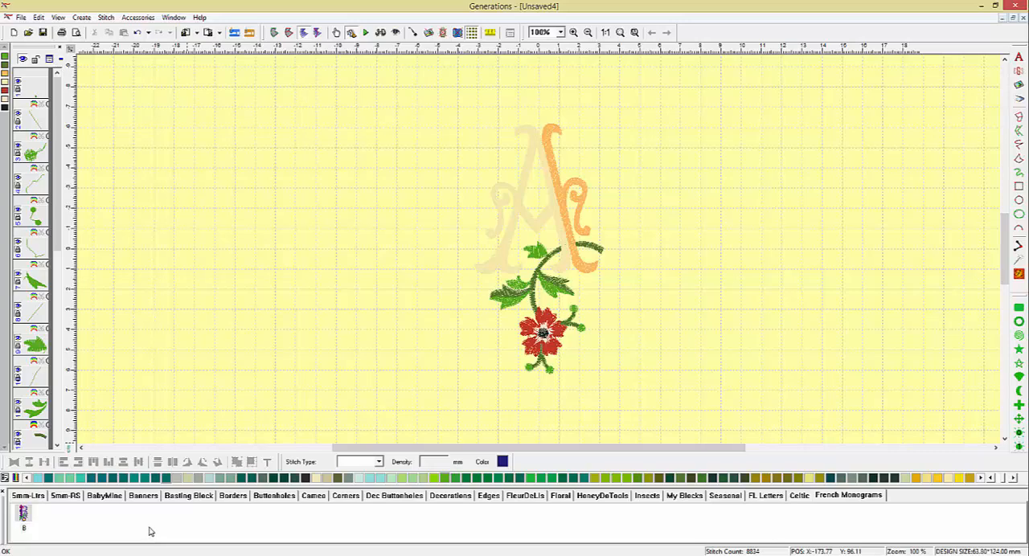
# Save the recolored monogram as building block A in the French Monograms category and refresh that page of blocks
pyautogui.click(148, 17)
pyautogui.moveTo(170, 158)
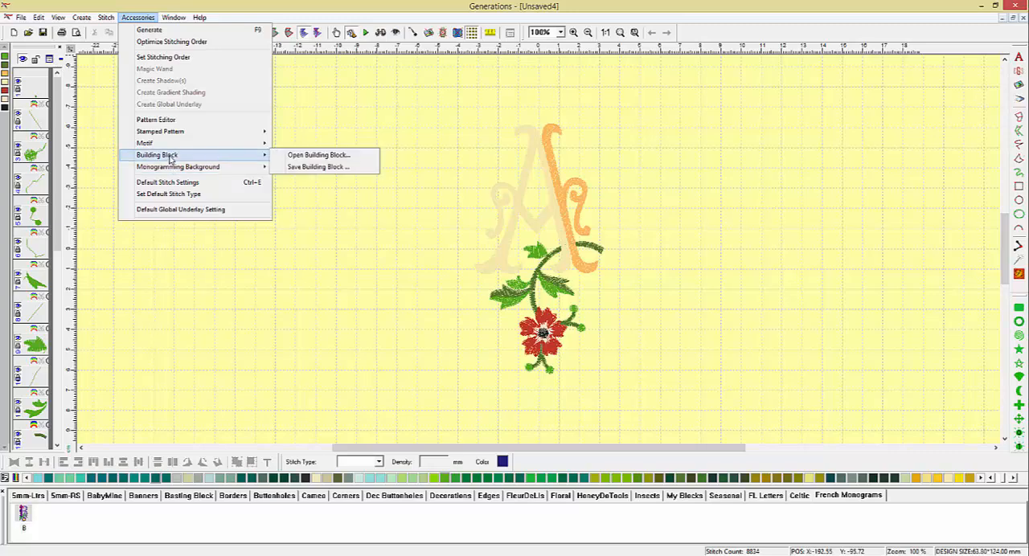
pyautogui.click(312, 167)
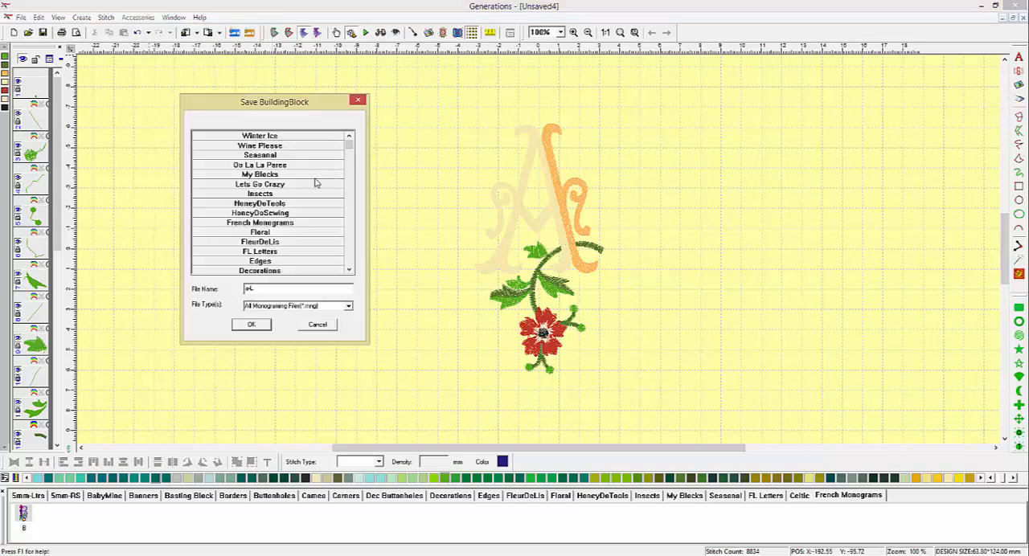
pyautogui.click(299, 225)
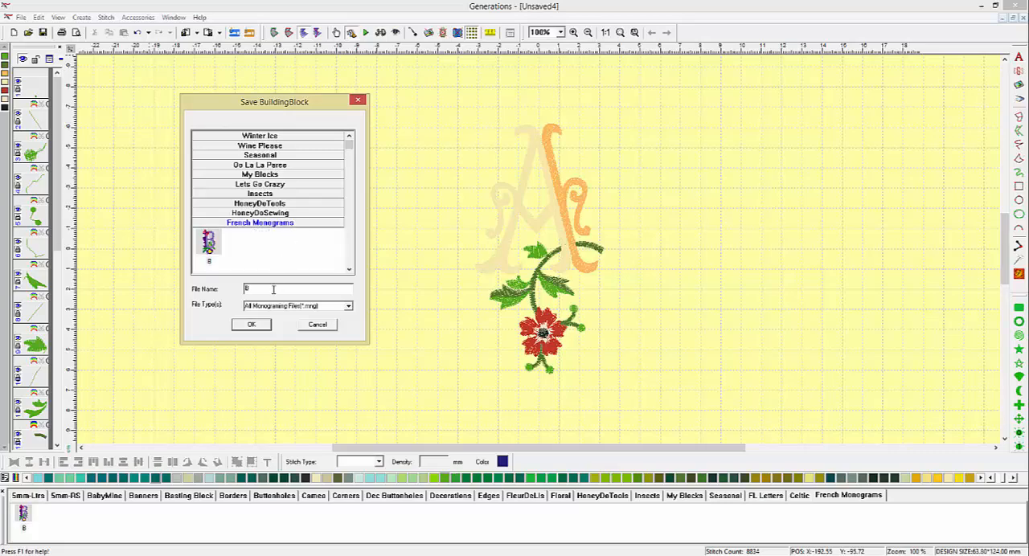
pyautogui.moveTo(263, 288); pyautogui.dragTo(236, 288)
pyautogui.click(252, 325)
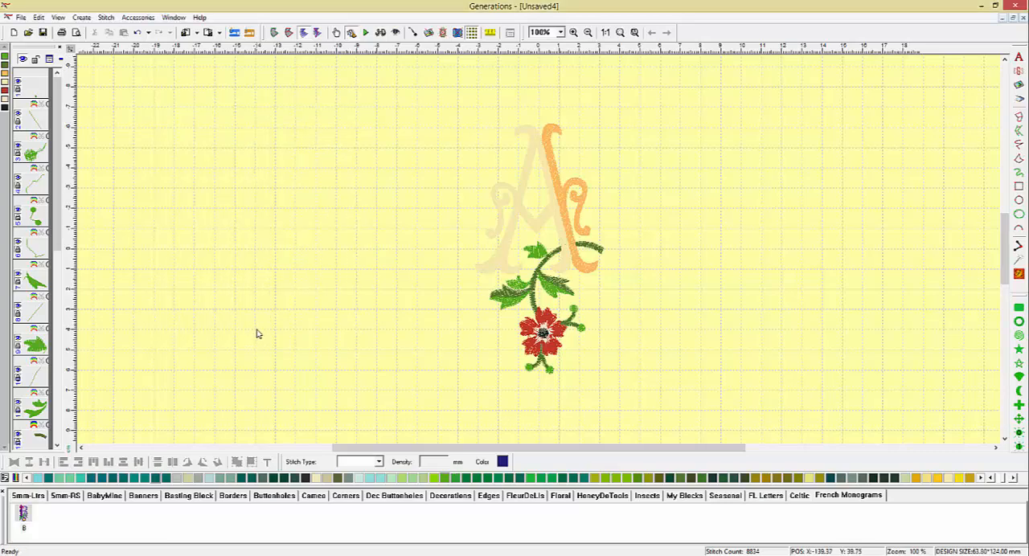
pyautogui.click(802, 499)
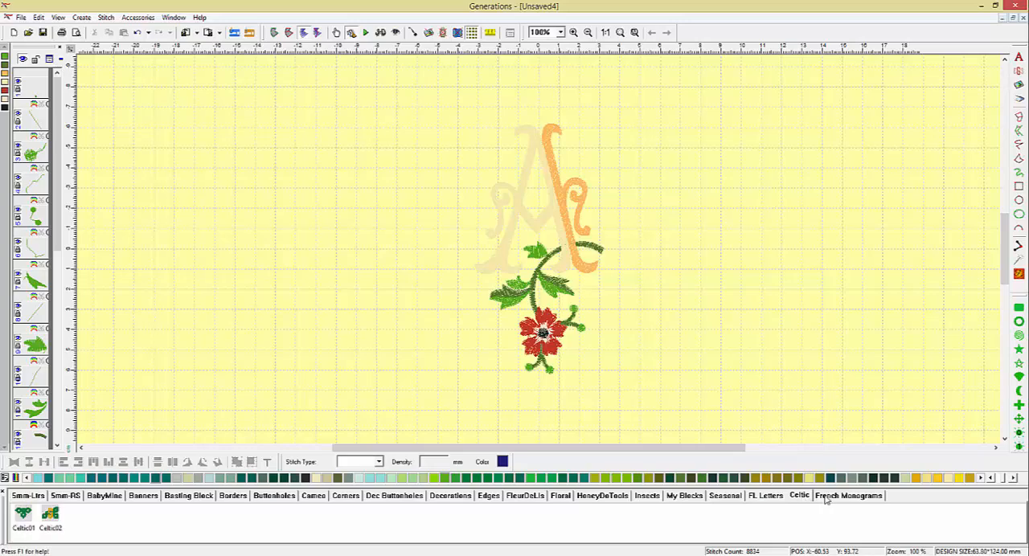
pyautogui.click(829, 498)
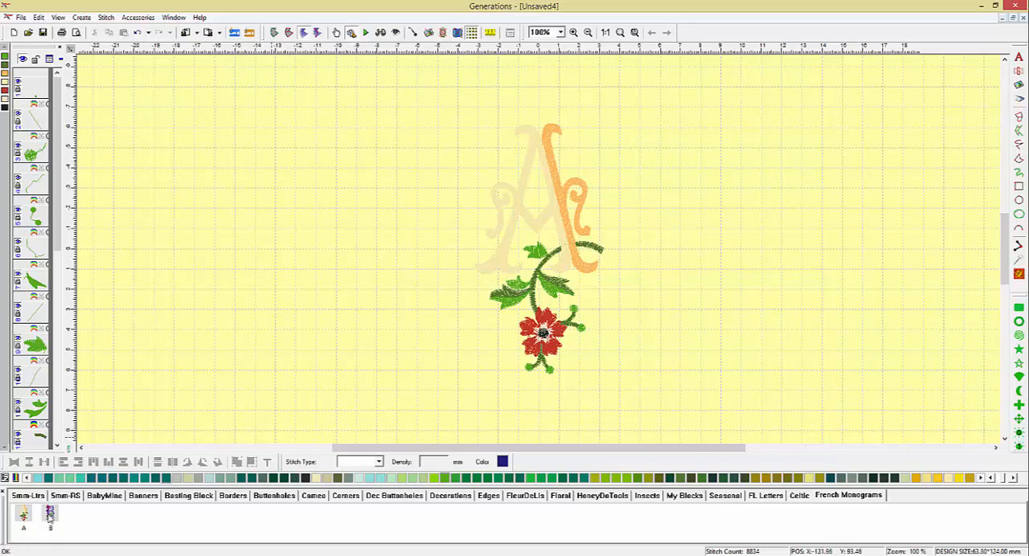
# Place block B beside the A monogram, save the pair as building block B2 in French Monograms and refresh the page
pyautogui.moveTo(50, 519); pyautogui.dragTo(648, 224)
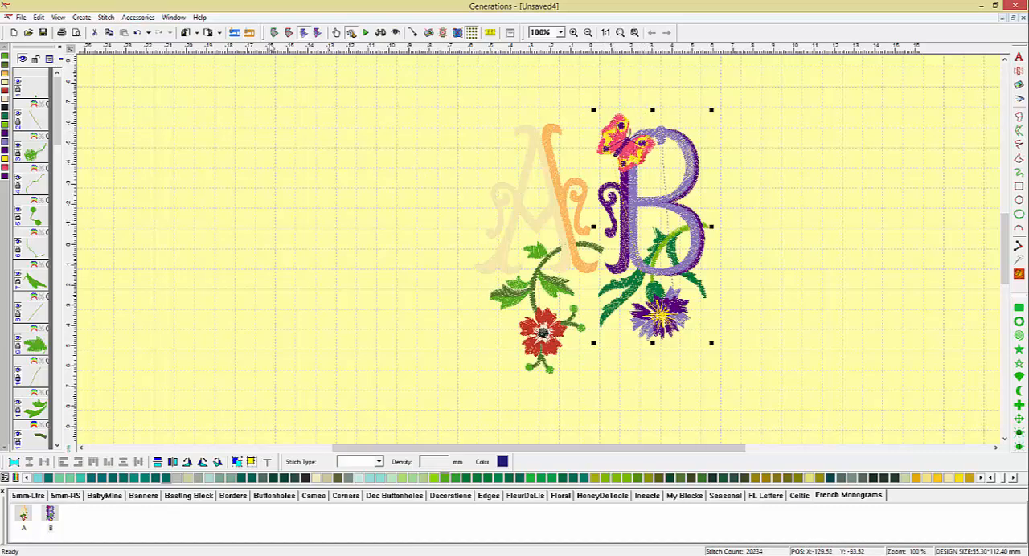
pyautogui.click(138, 17)
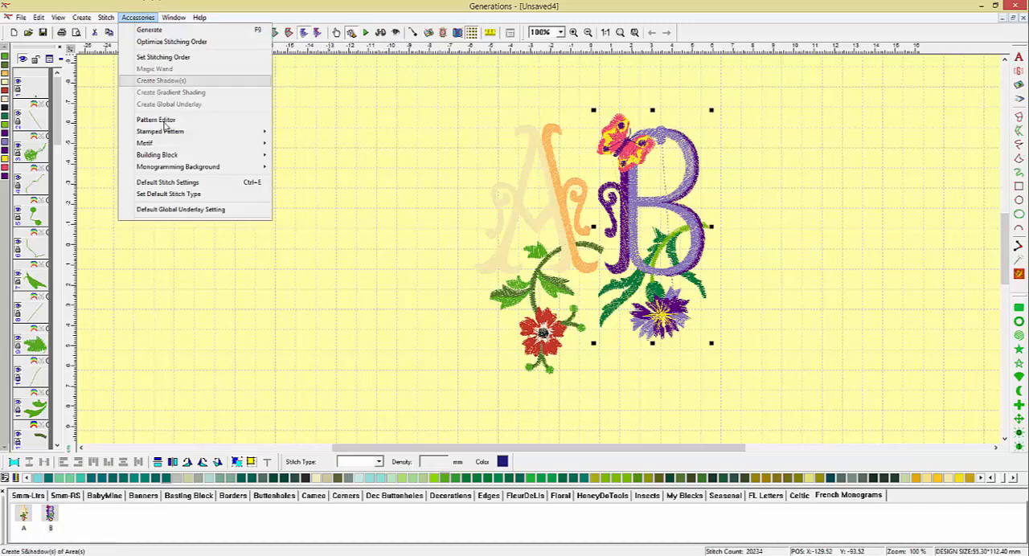
pyautogui.moveTo(181, 161)
pyautogui.click(297, 168)
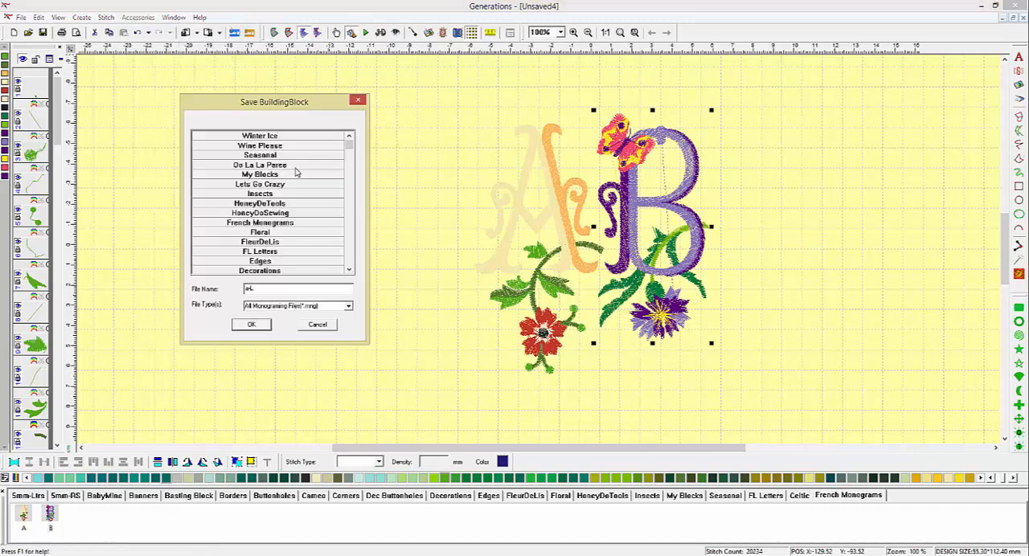
pyautogui.click(295, 224)
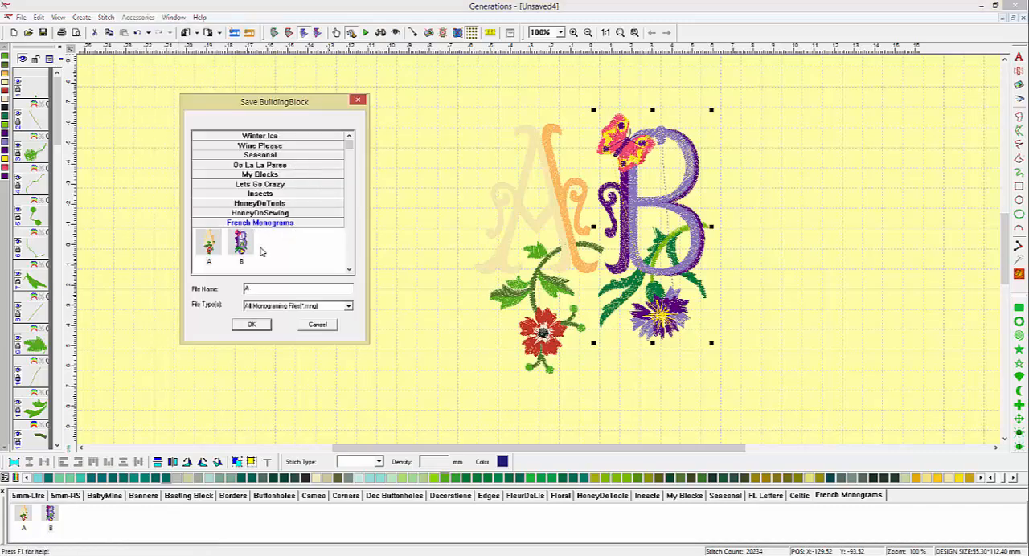
pyautogui.moveTo(261, 286); pyautogui.dragTo(222, 290)
pyautogui.click(251, 326)
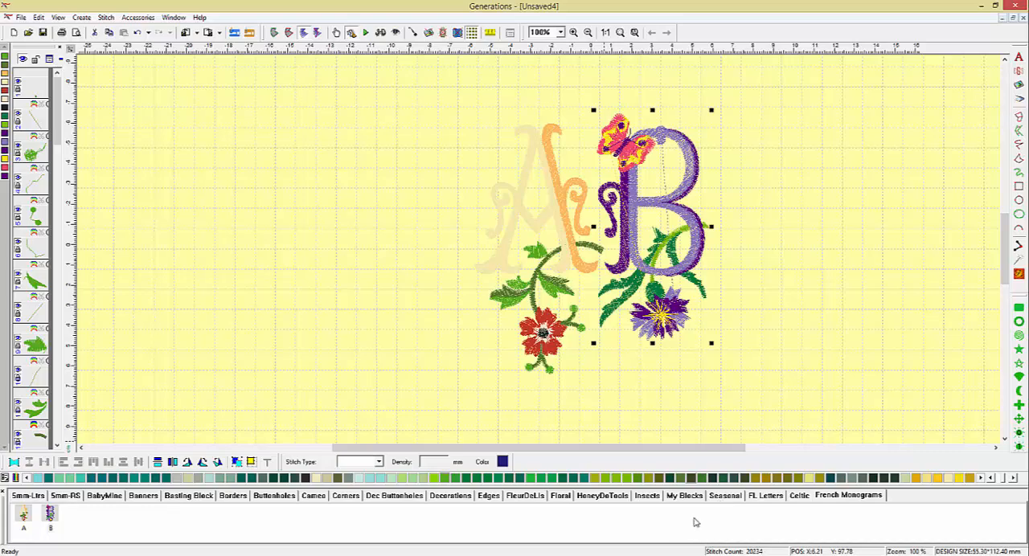
pyautogui.click(797, 496)
pyautogui.click(848, 496)
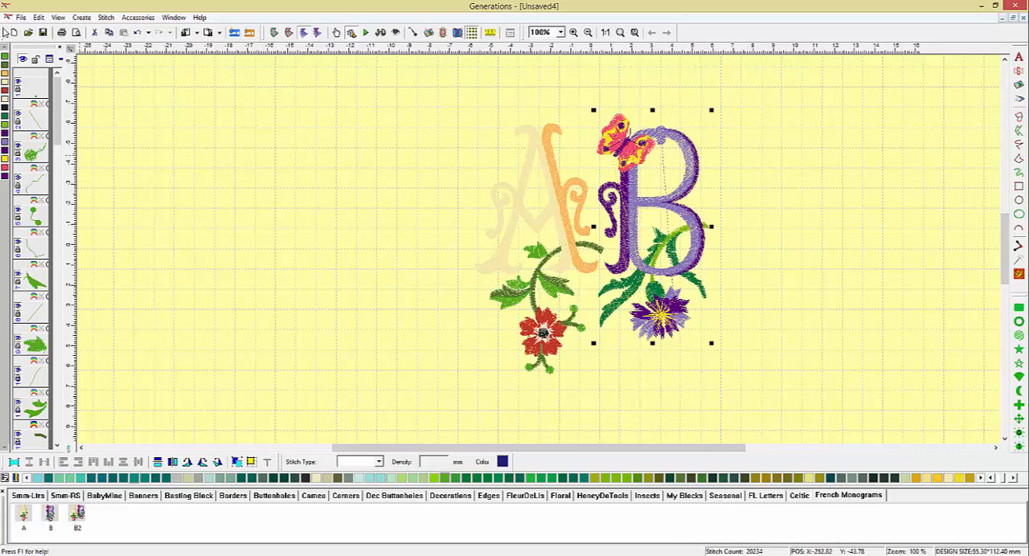
# Create a new design, place the B2 block from French Monograms in it and generate its stitches
pyautogui.click(13, 32)
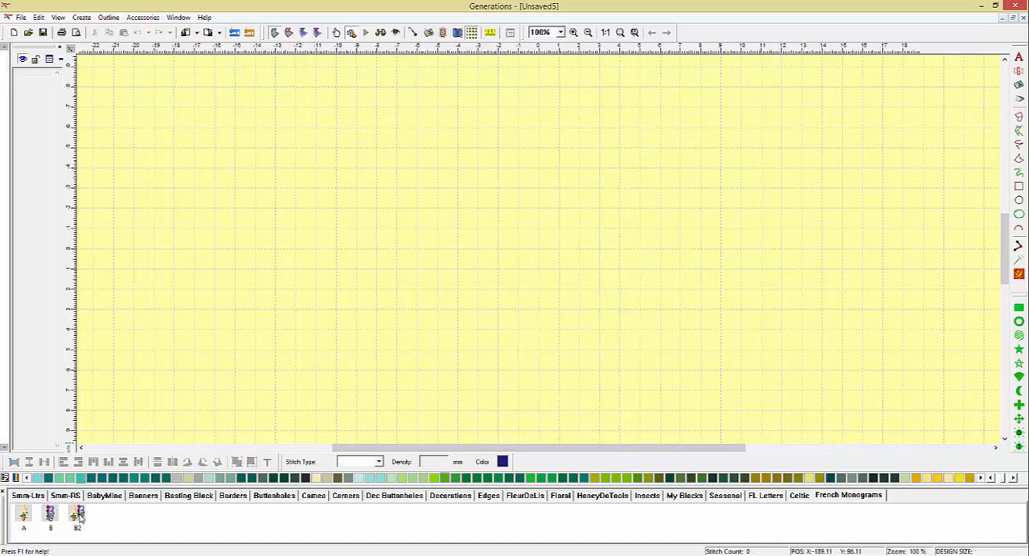
pyautogui.click(540, 243)
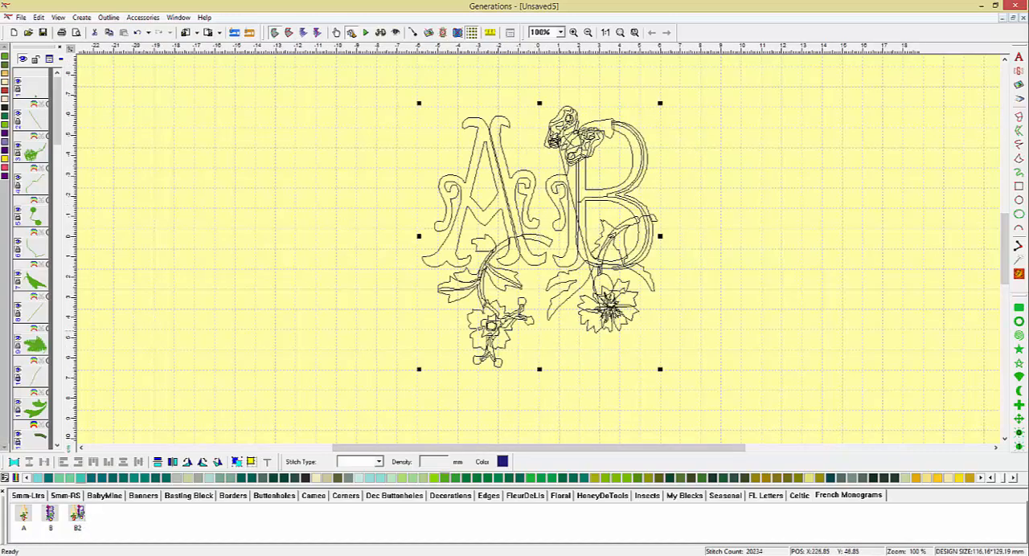
pyautogui.click(1020, 276)
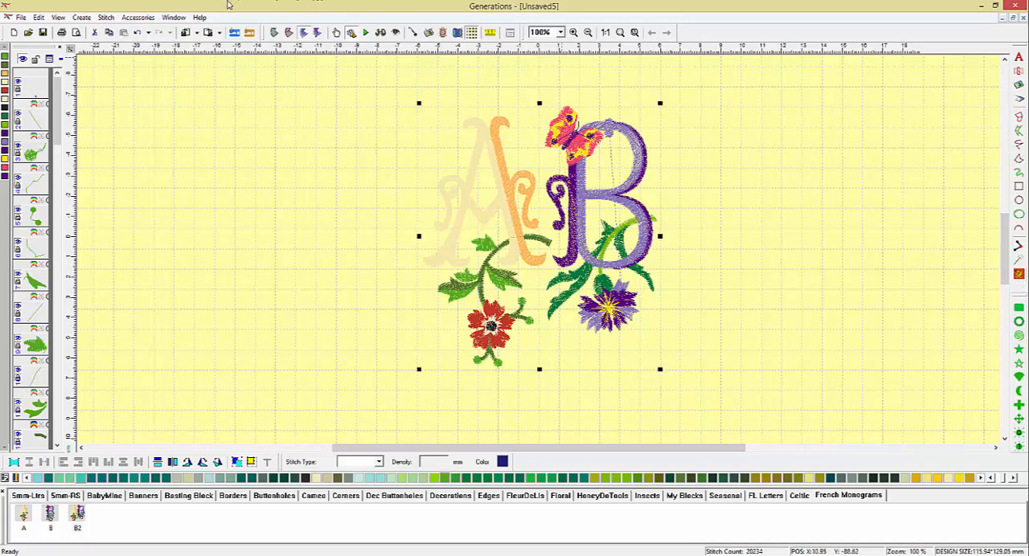
# Create another new design and place the separate A and B blocks from French Monograms side by side
pyautogui.click(14, 32)
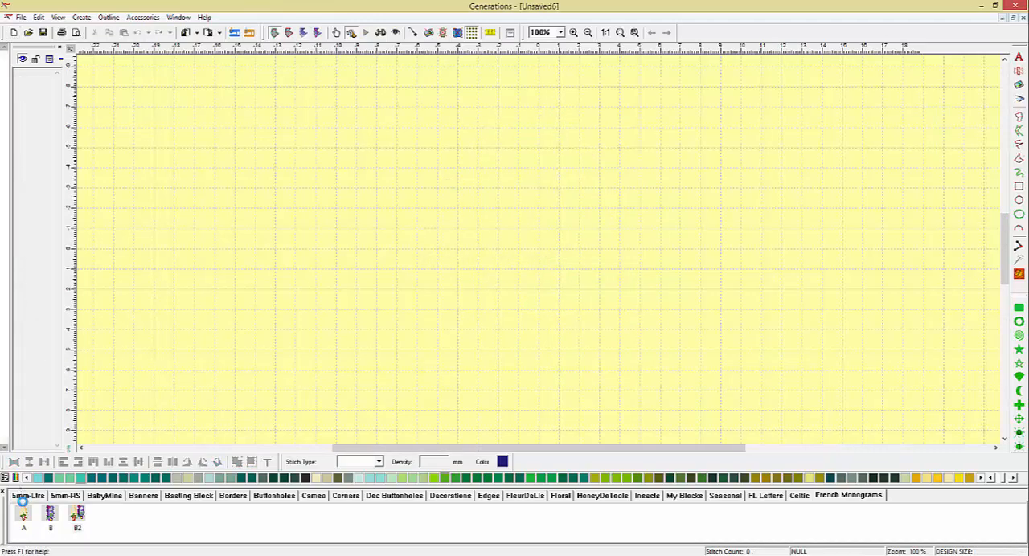
pyautogui.moveTo(23, 519); pyautogui.dragTo(402, 216)
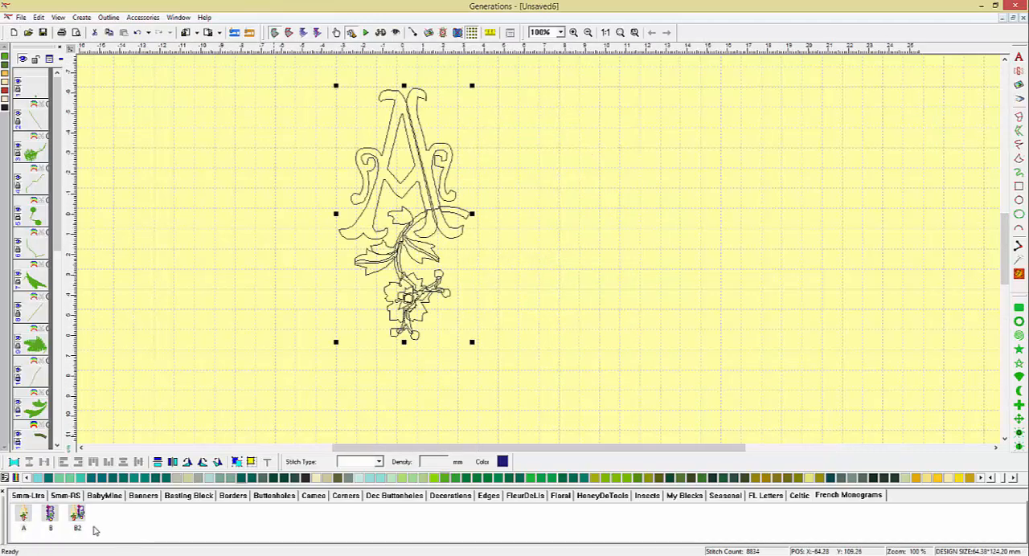
pyautogui.moveTo(56, 518); pyautogui.dragTo(530, 215)
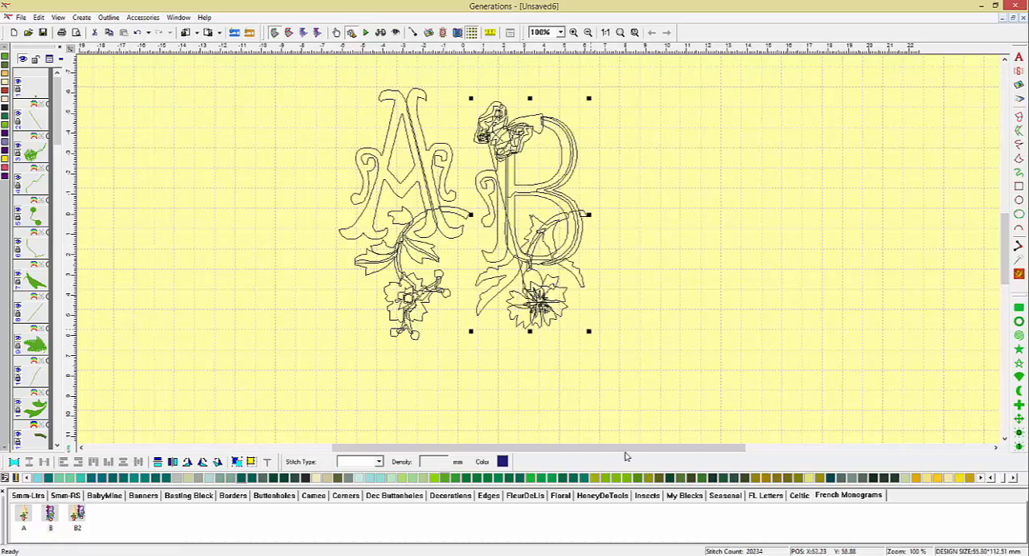
# Add the insect05 butterfly from Insects beside the A, rotate it clockwise toward the letter and generate the design's stitches
pyautogui.click(647, 496)
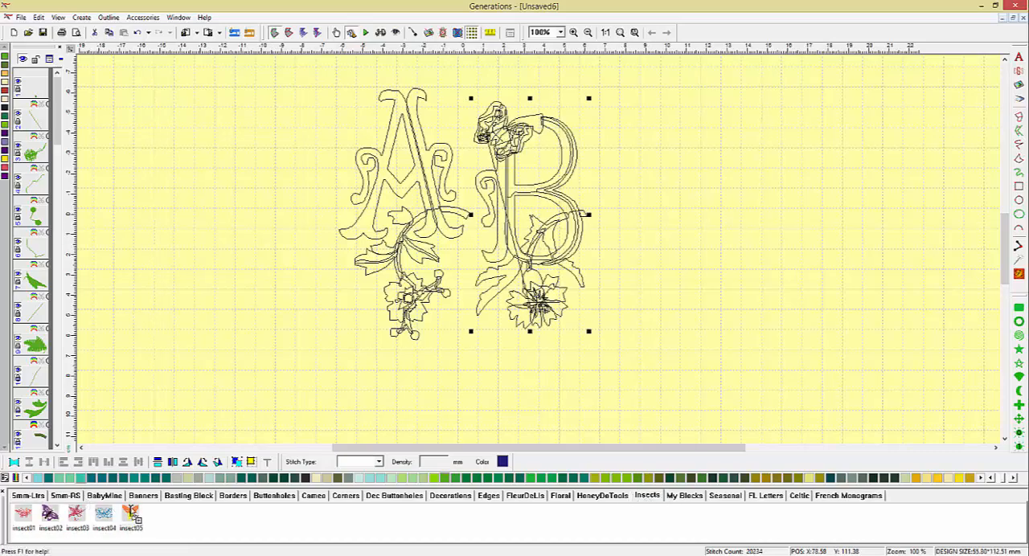
pyautogui.moveTo(133, 517); pyautogui.dragTo(302, 154)
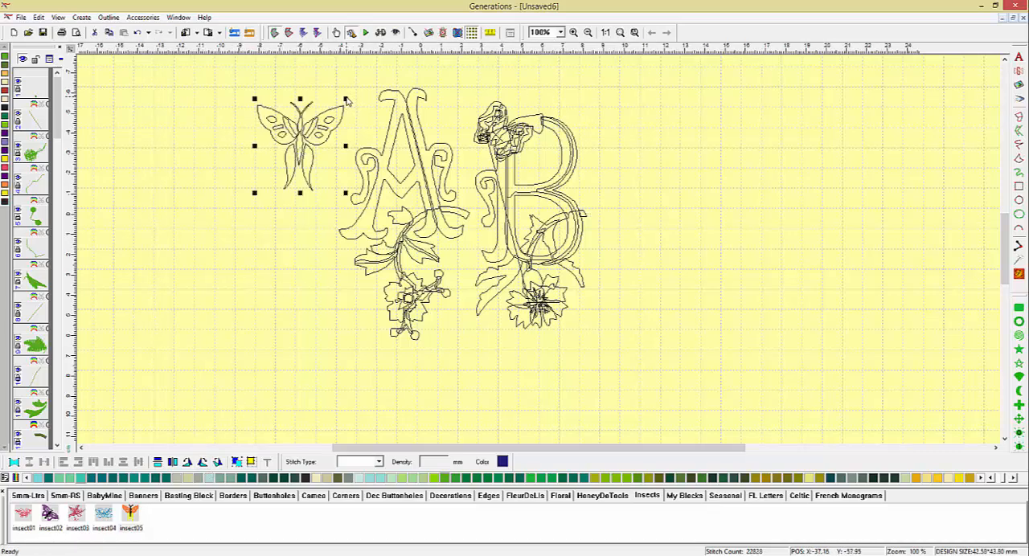
pyautogui.click(328, 123)
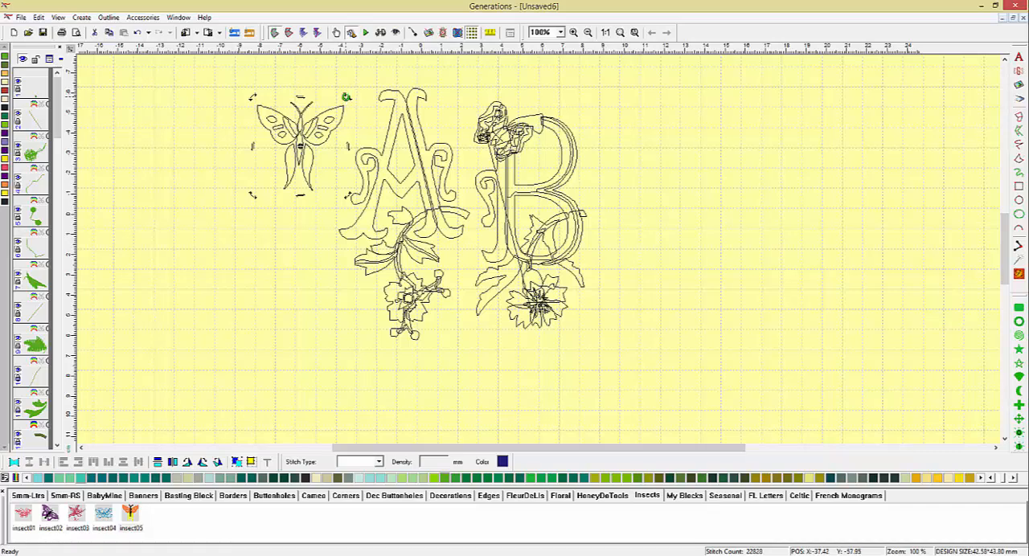
pyautogui.moveTo(346, 96); pyautogui.dragTo(363, 126)
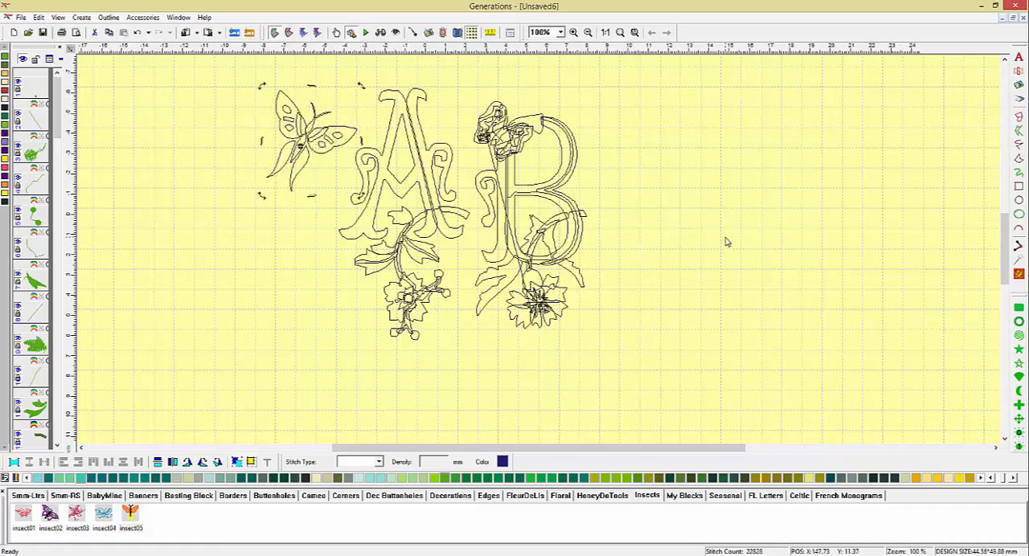
pyautogui.click(1018, 274)
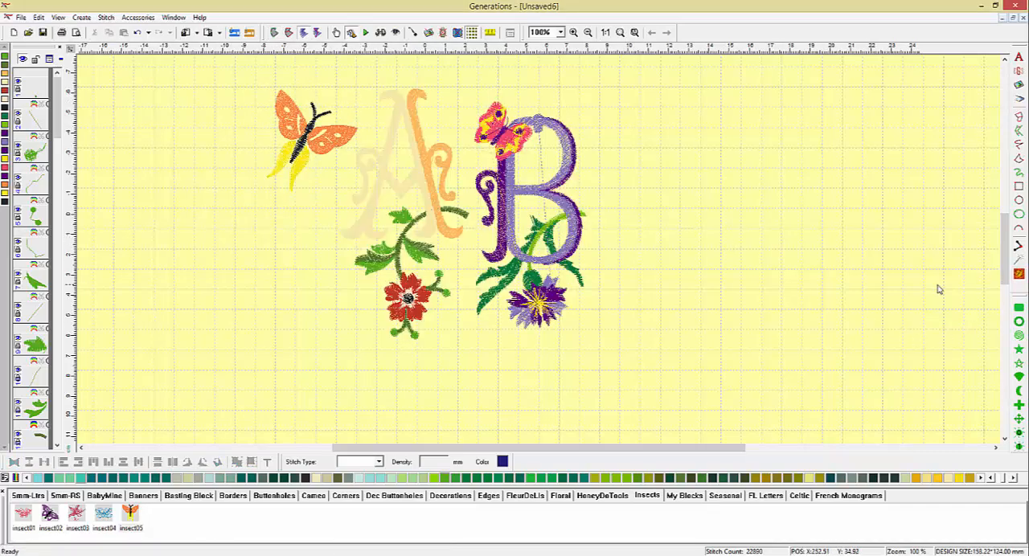